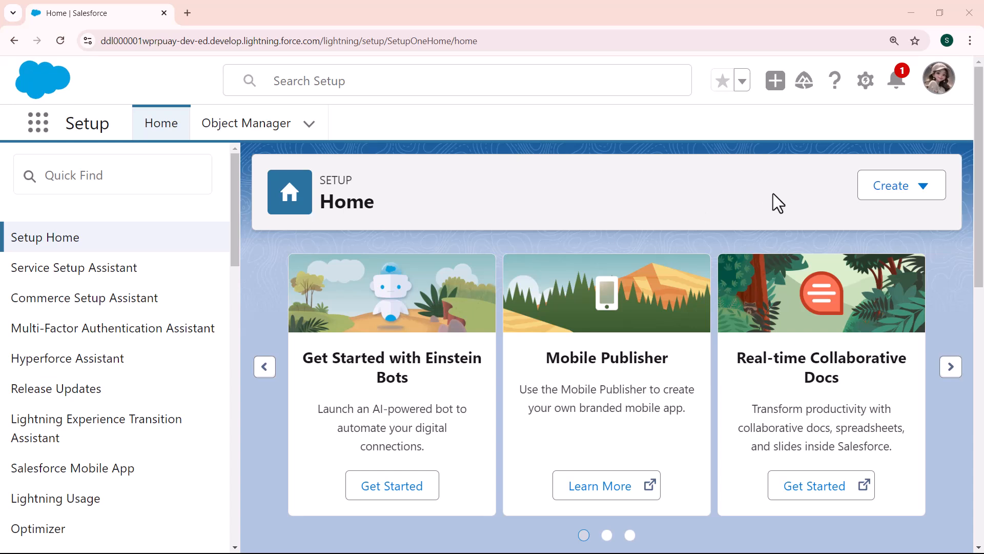
Open Setup from the gear menu in a new tab and go to the Object Manager list.
left_click(866, 82)
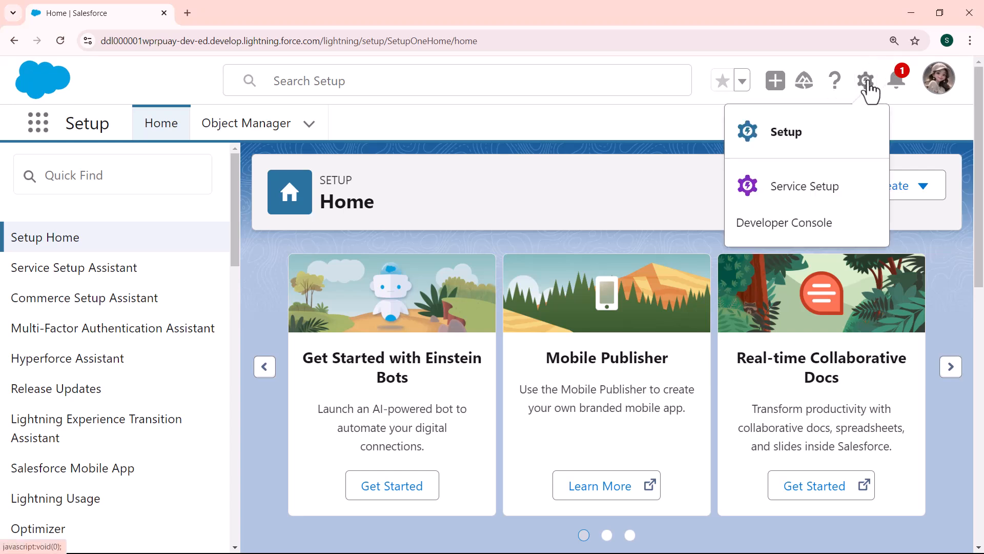
left_click(796, 135)
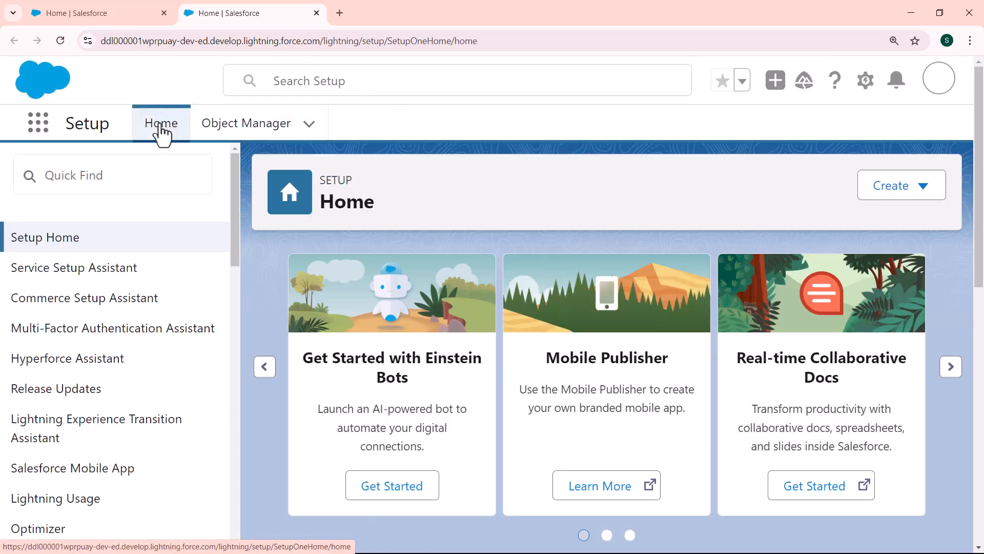
left_click(269, 132)
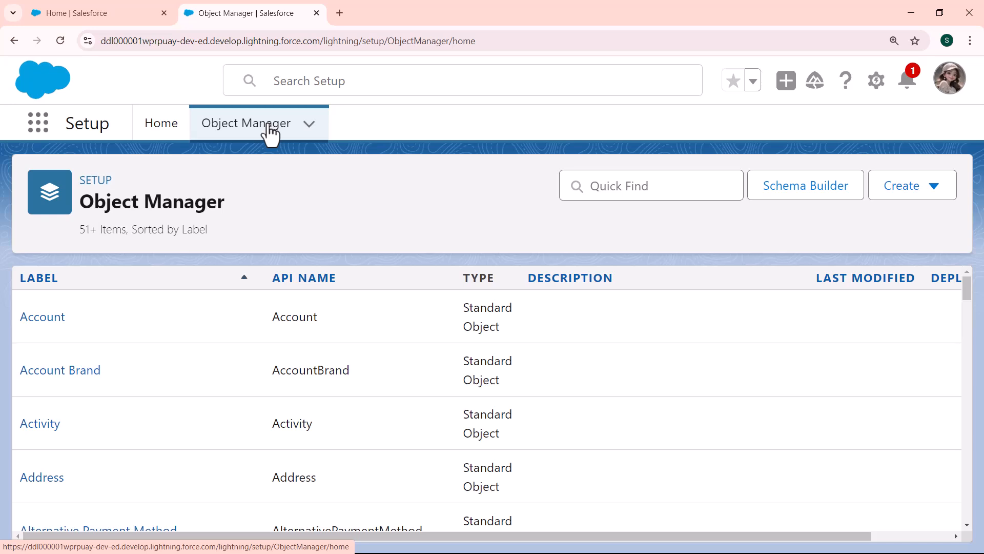
Filter Object Manager for 'product' and open the Product object's Fields & Relationships.
left_click(641, 184)
type("pro")
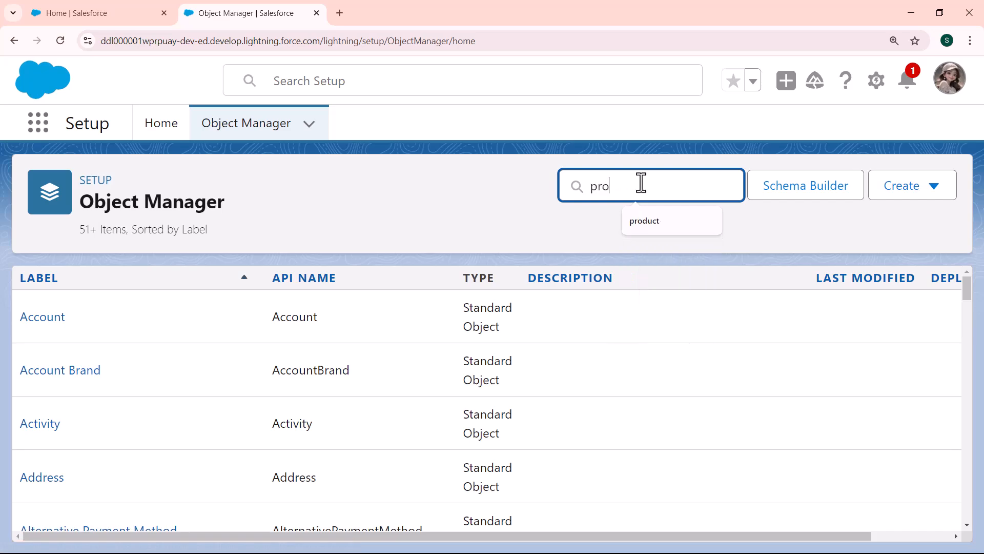
type("duct")
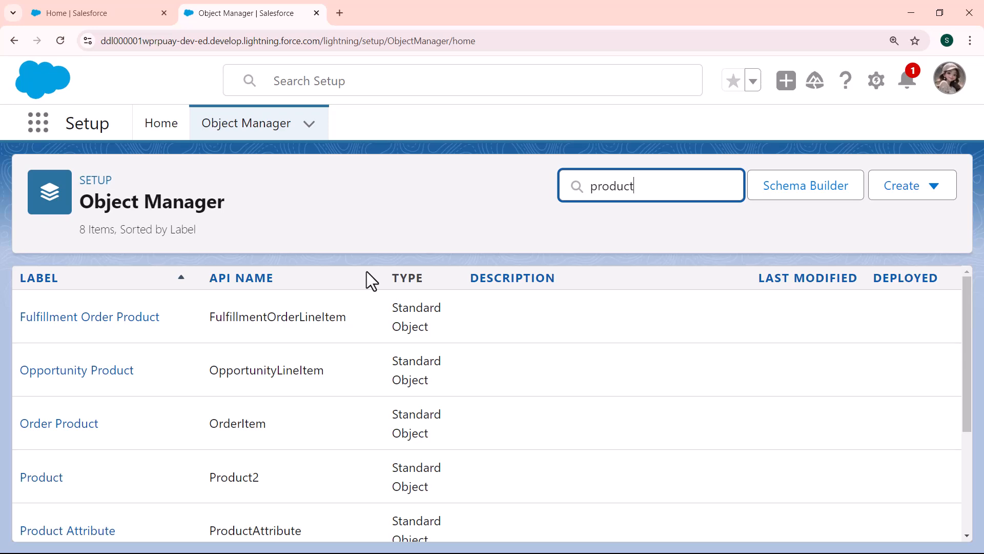
left_click(31, 484)
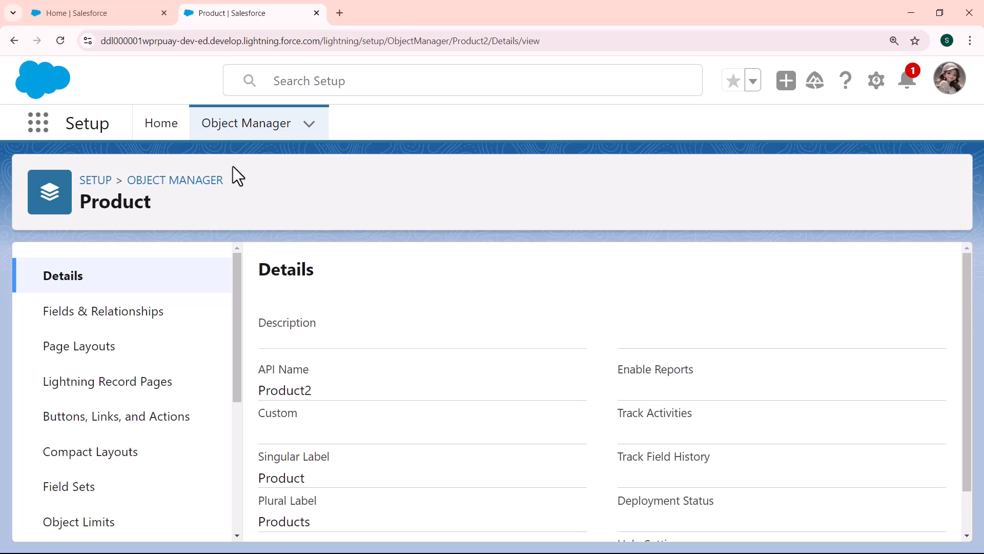
left_click(75, 318)
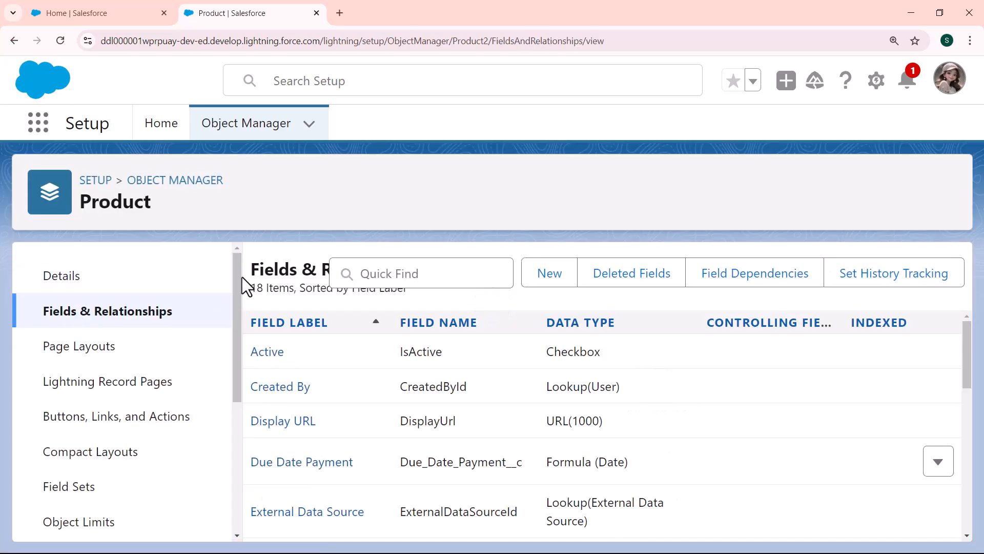
Begin a new Product custom field of the Formula data type and advance to step 2.
left_click(560, 275)
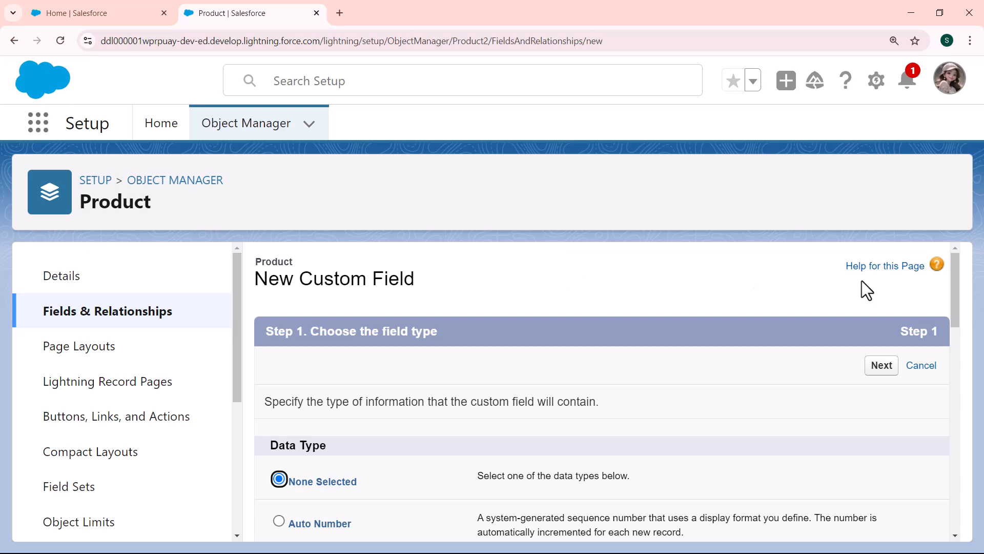
left_click_drag(956, 291, 958, 326)
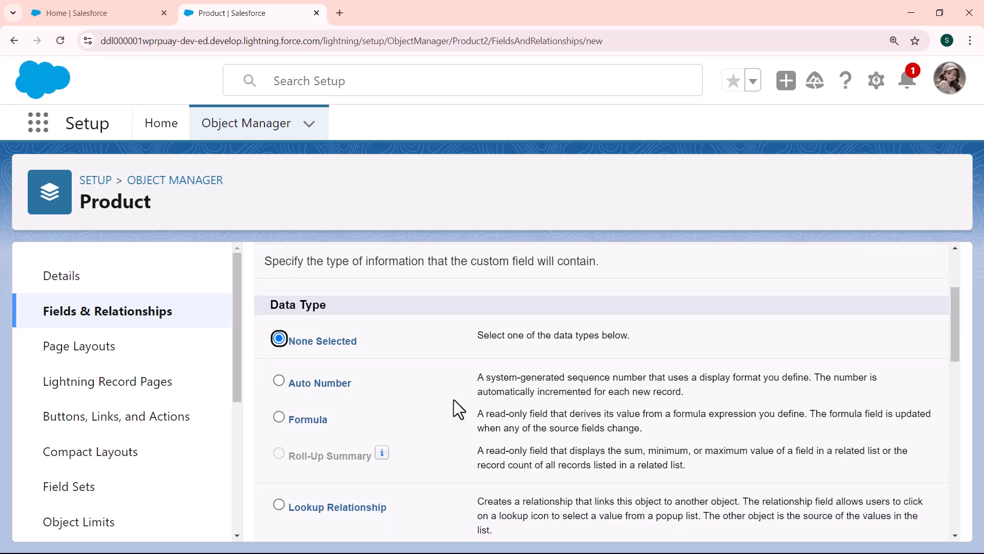
left_click(278, 417)
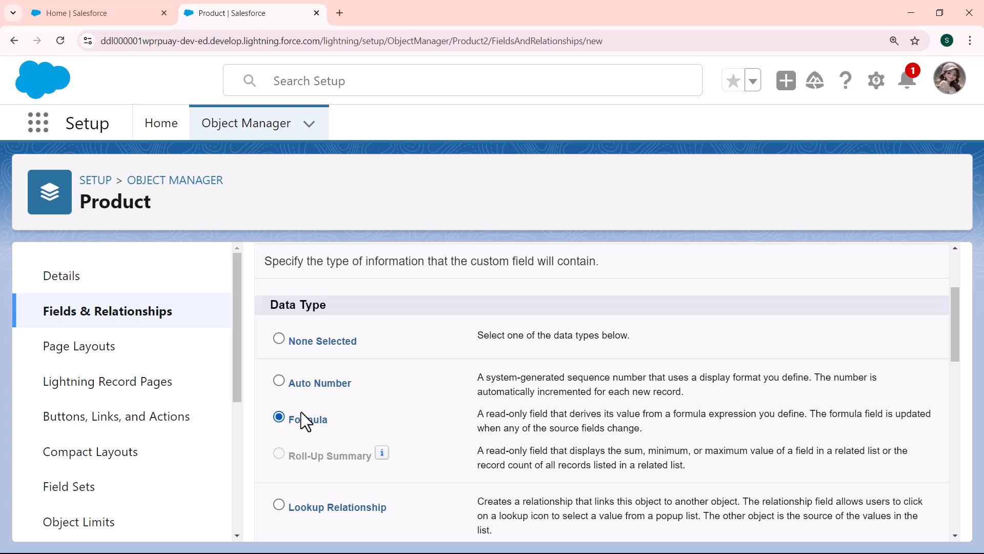
left_click_drag(955, 322, 955, 290)
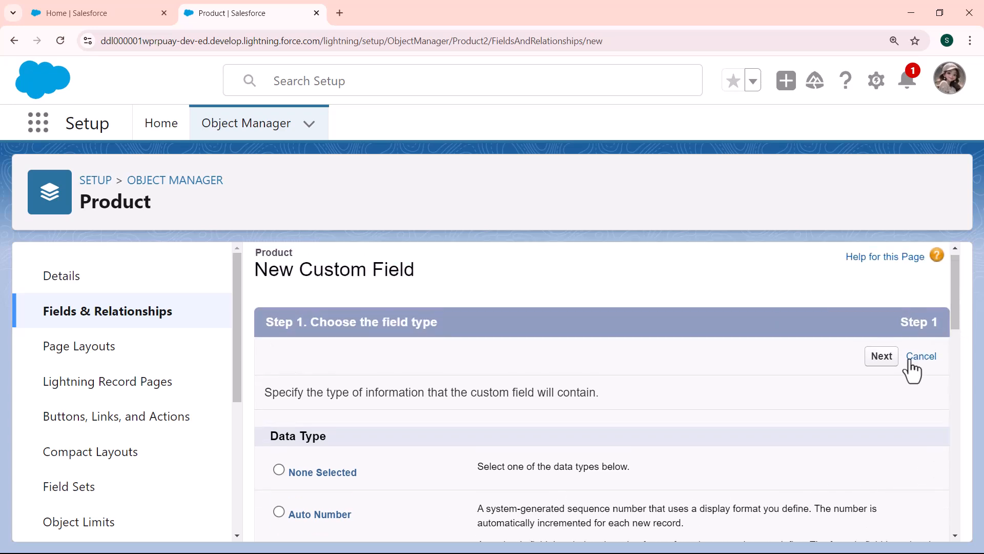
left_click(880, 356)
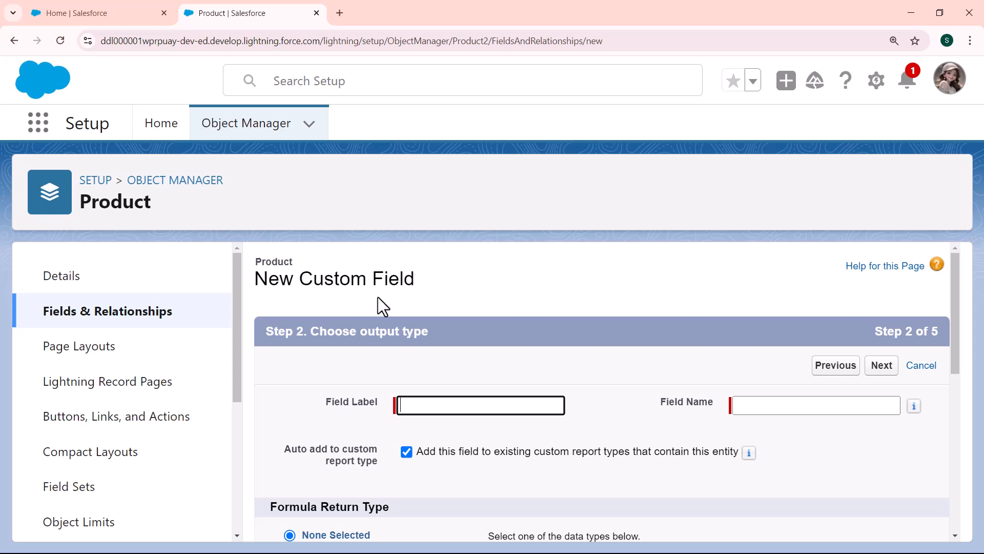
Label the field 'Product Expiry' (name Product_Expiry) with a Date formula return type.
left_click(428, 409)
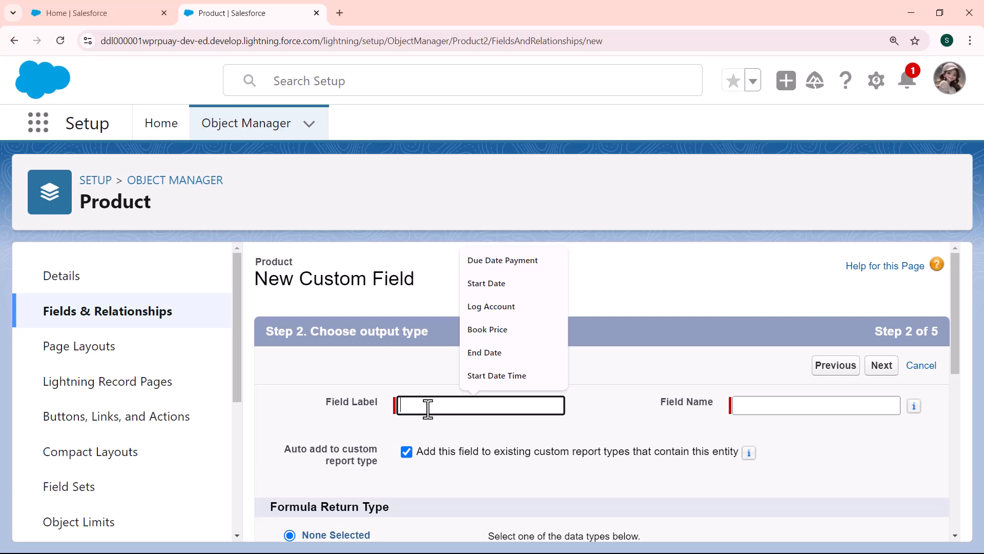
type("Produ")
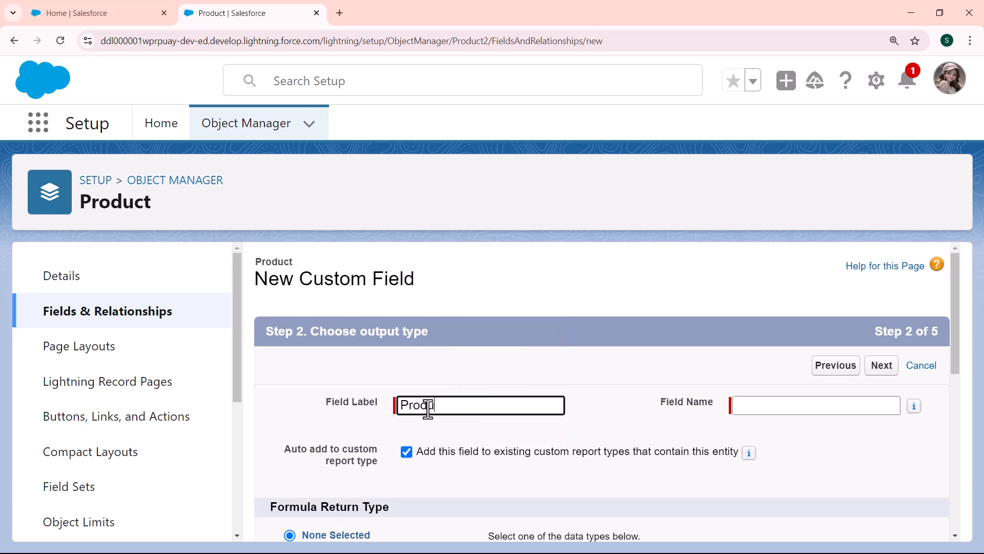
type("ct Expiry")
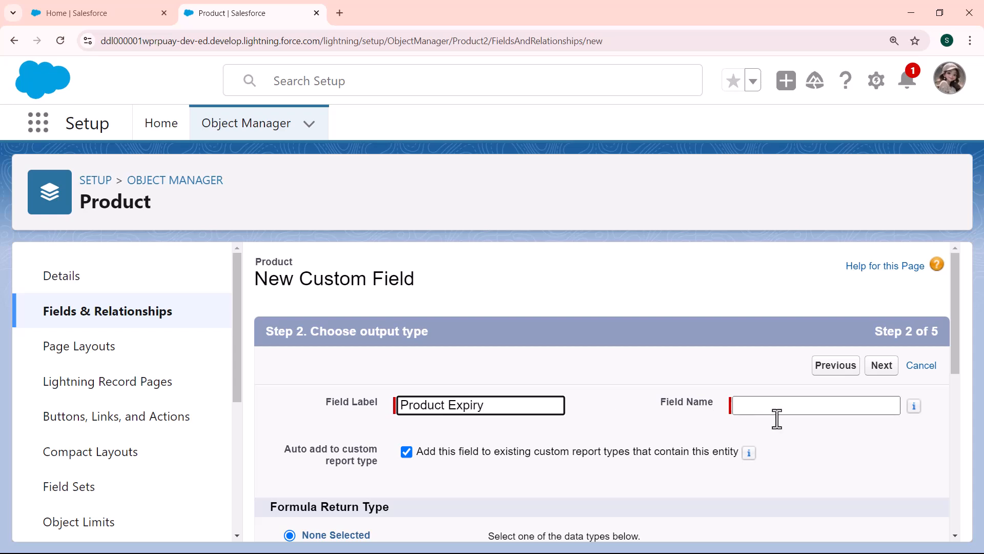
left_click(786, 406)
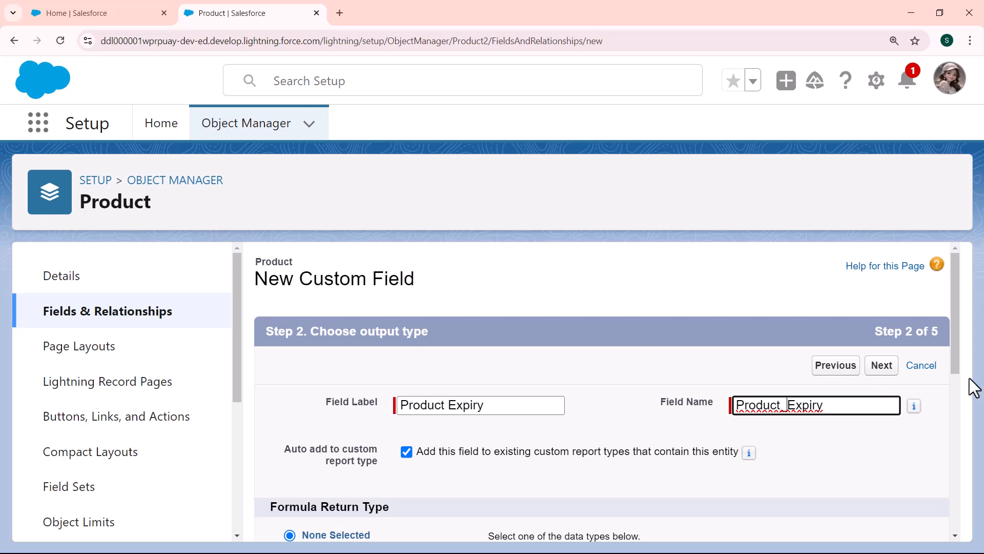
left_click_drag(955, 360, 959, 449)
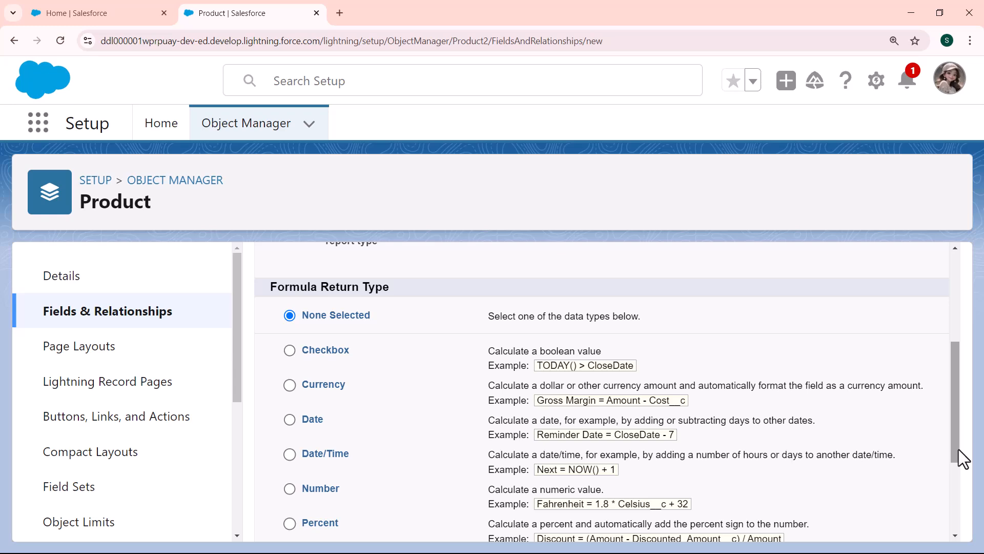
left_click(291, 421)
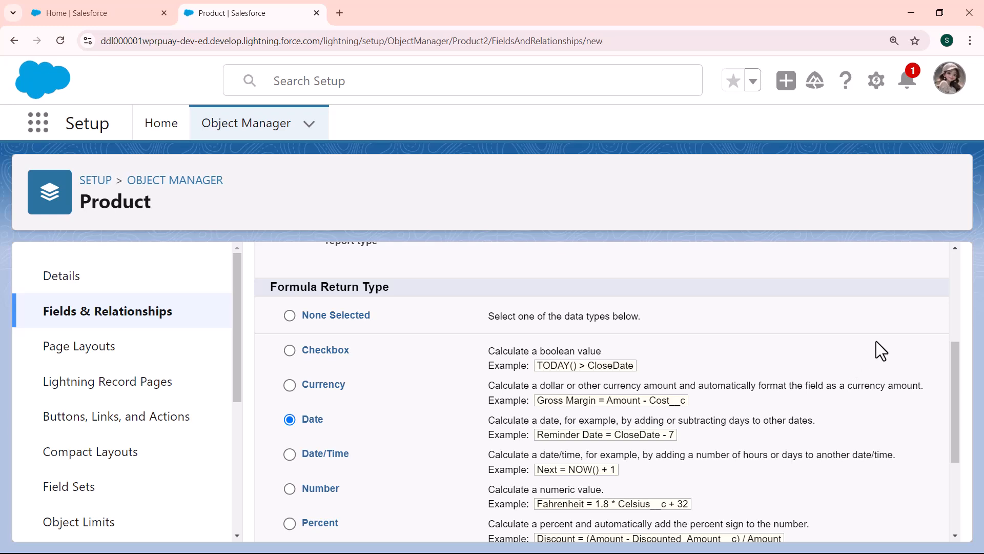
scroll(956, 365, "up", 1)
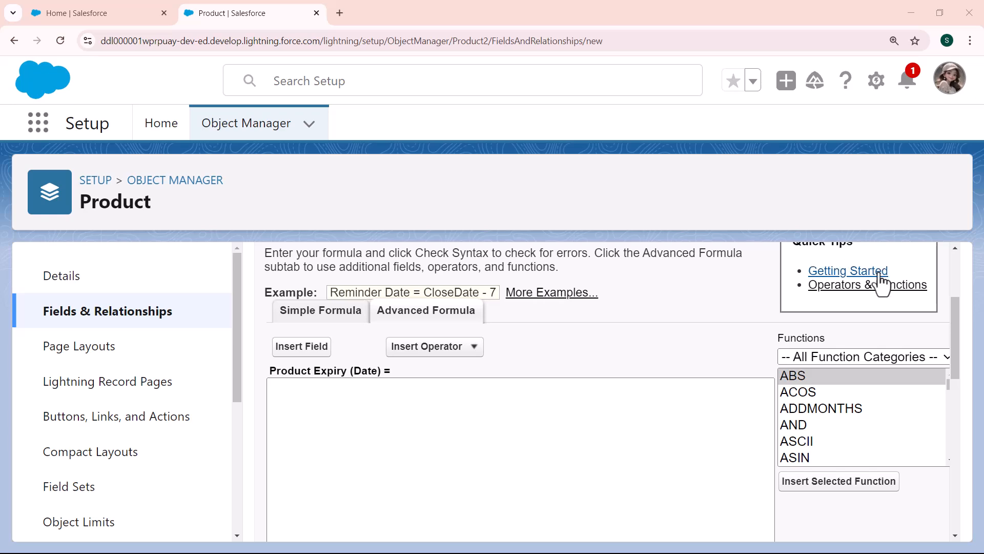
Walk through the IF/DATE formula adding one year to Product_Manufacture__c, mapping 29 February to 28 February.
scroll(958, 311, "up", 1)
mouse_move(957, 311)
left_mouse_down()
mouse_move(955, 284)
mouse_move(954, 320)
left_mouse_up()
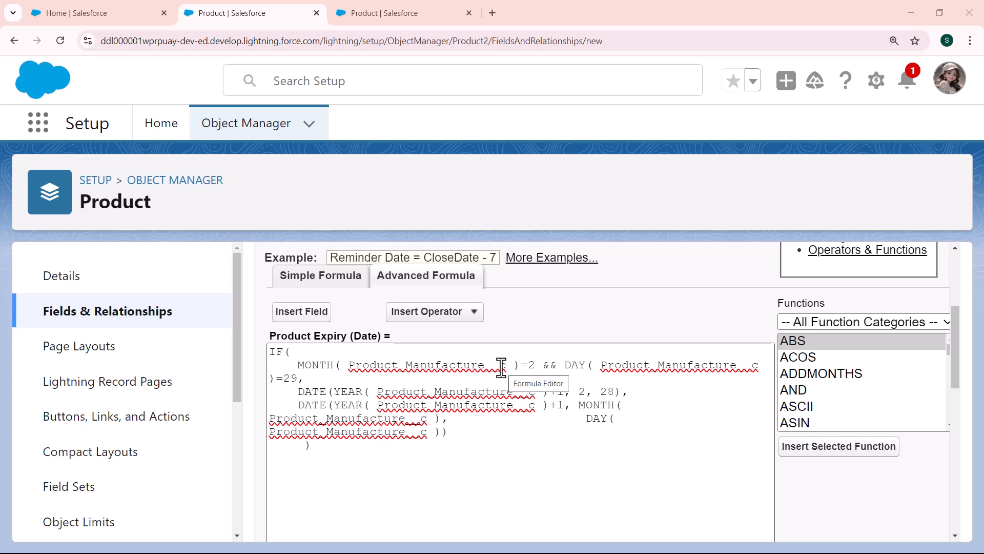
left_click_drag(536, 363, 527, 363)
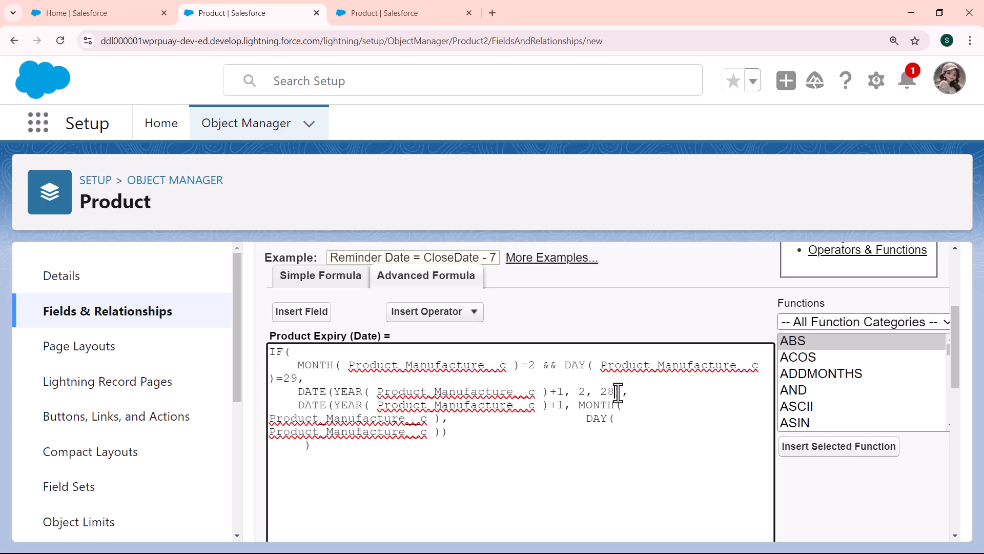
left_click_drag(616, 392, 378, 396)
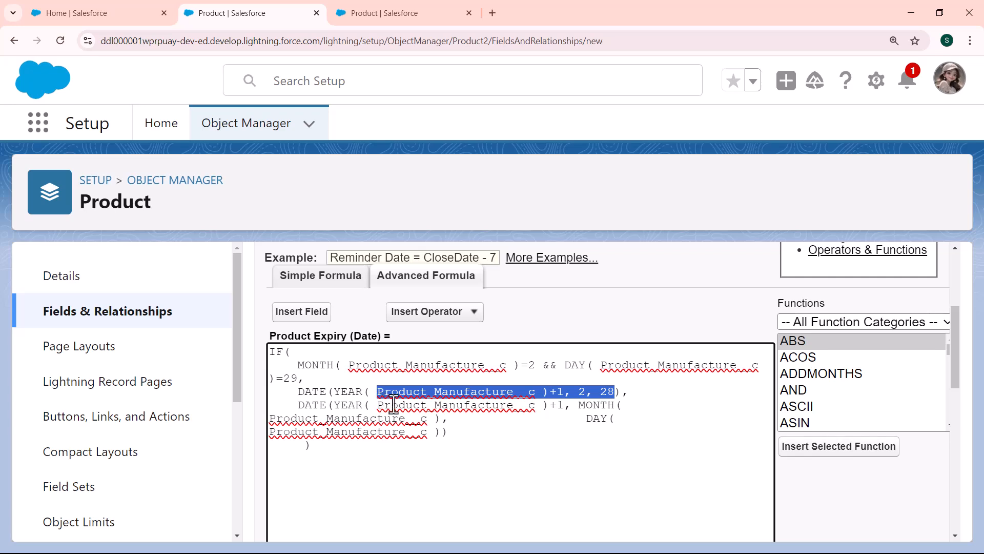
left_click_drag(564, 405, 407, 410)
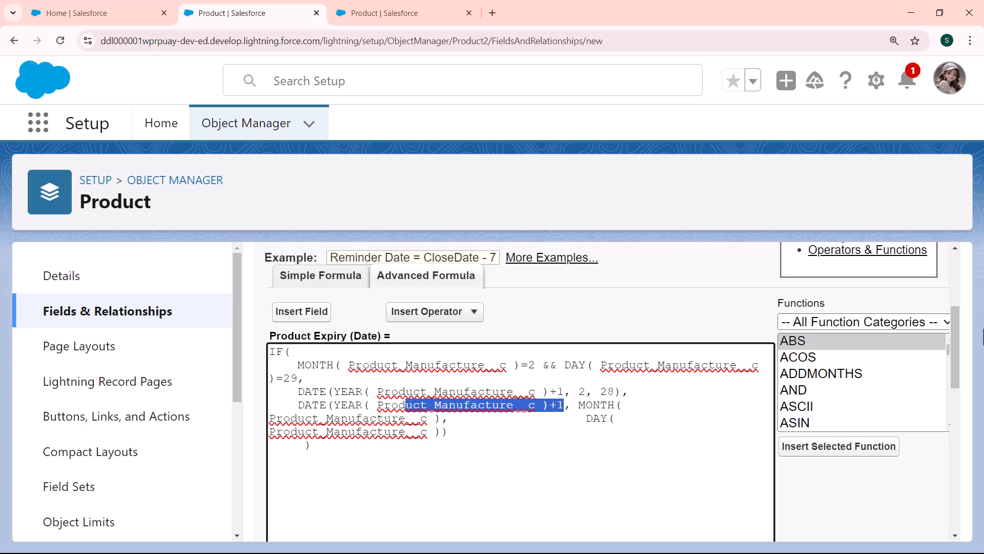
left_click_drag(957, 328, 957, 332)
left_click_drag(962, 387, 960, 411)
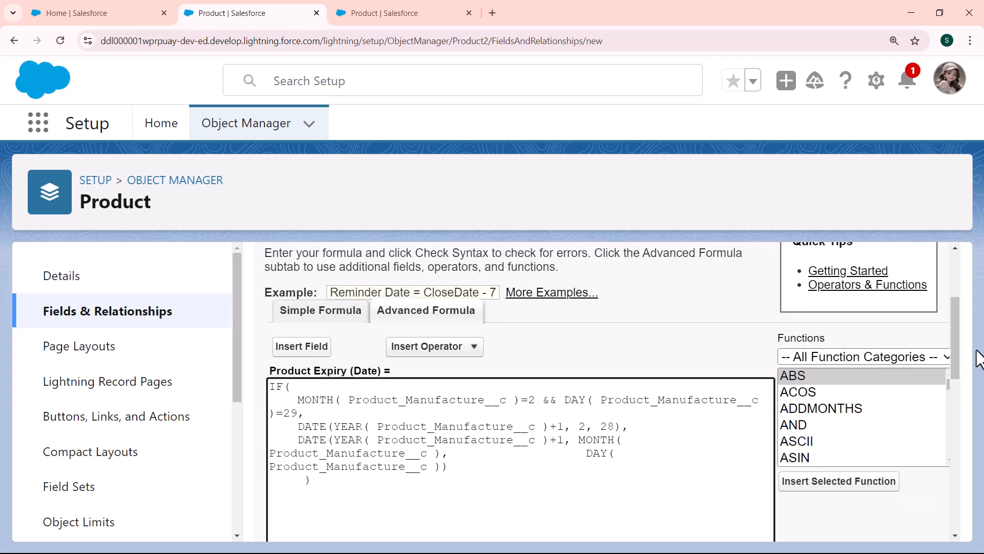
Review the completed formula and Blank Field Handling, then advance to field-level security.
left_click_drag(952, 334, 958, 439)
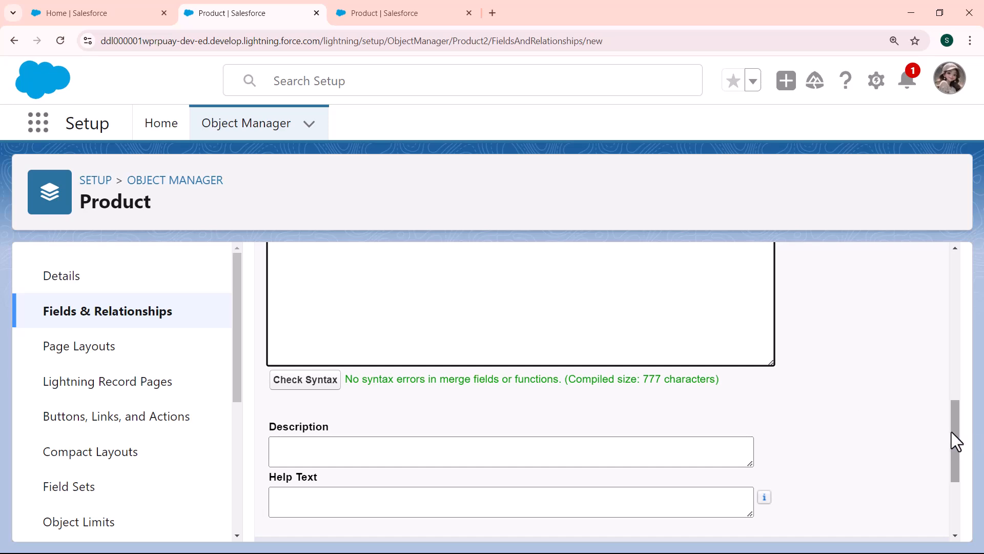
left_click_drag(951, 431, 965, 343)
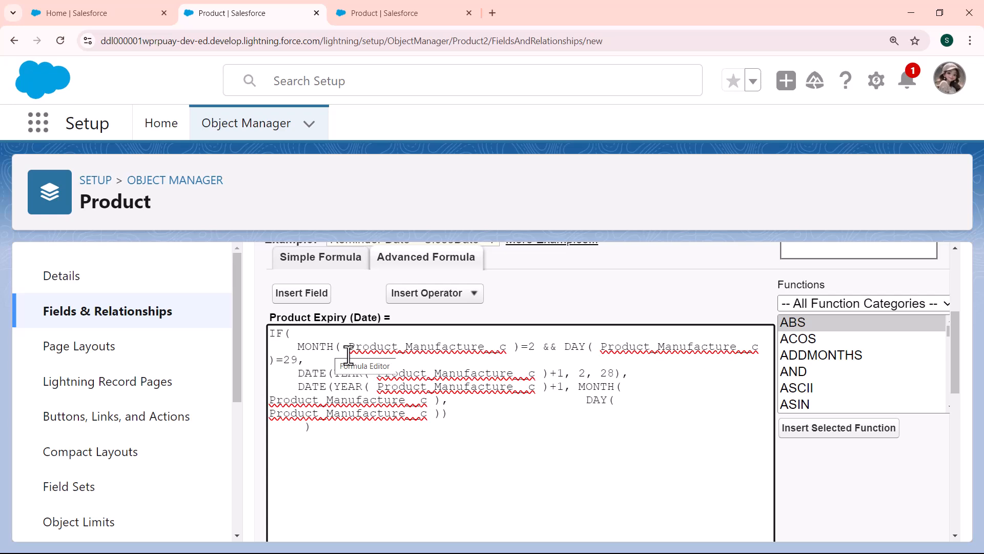
left_click_drag(954, 343, 962, 476)
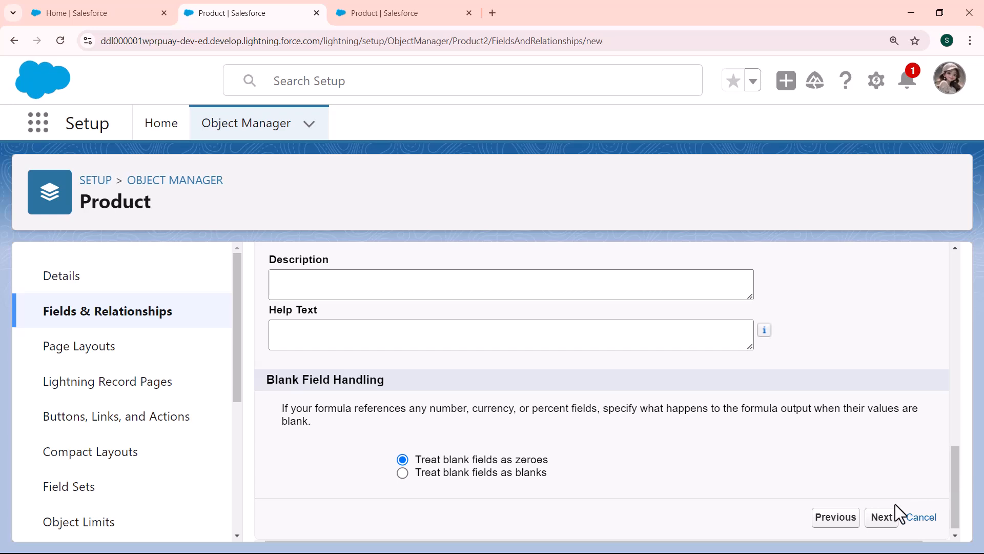
left_click(880, 517)
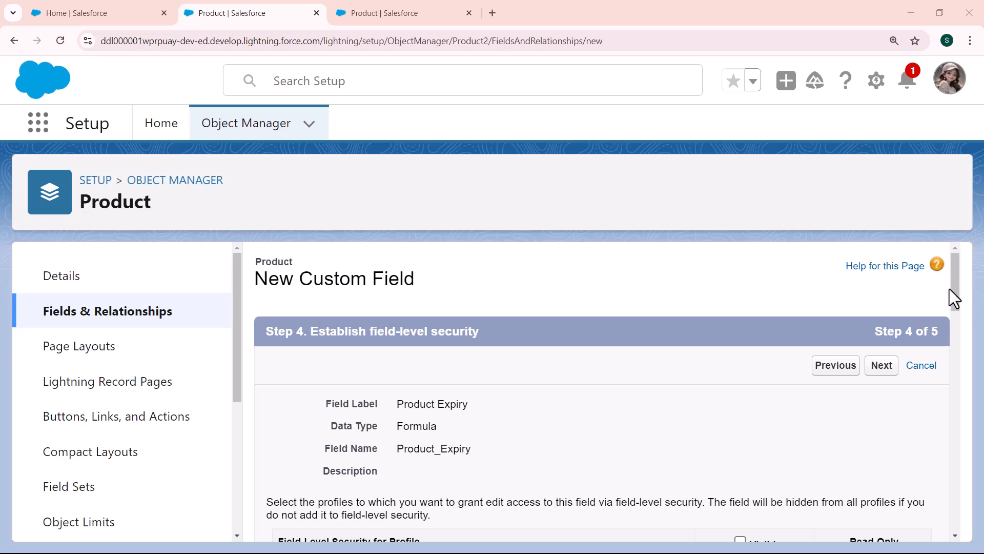
Make Product Expiry visible to all profiles and advance to the page-layout step.
left_click_drag(953, 286, 952, 321)
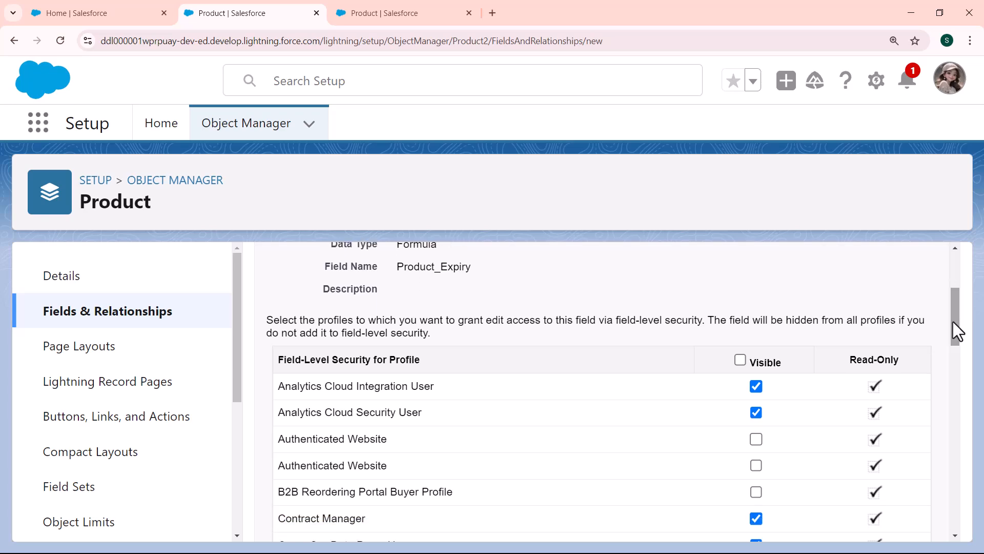
left_click(740, 360)
left_click_drag(958, 319, 958, 281)
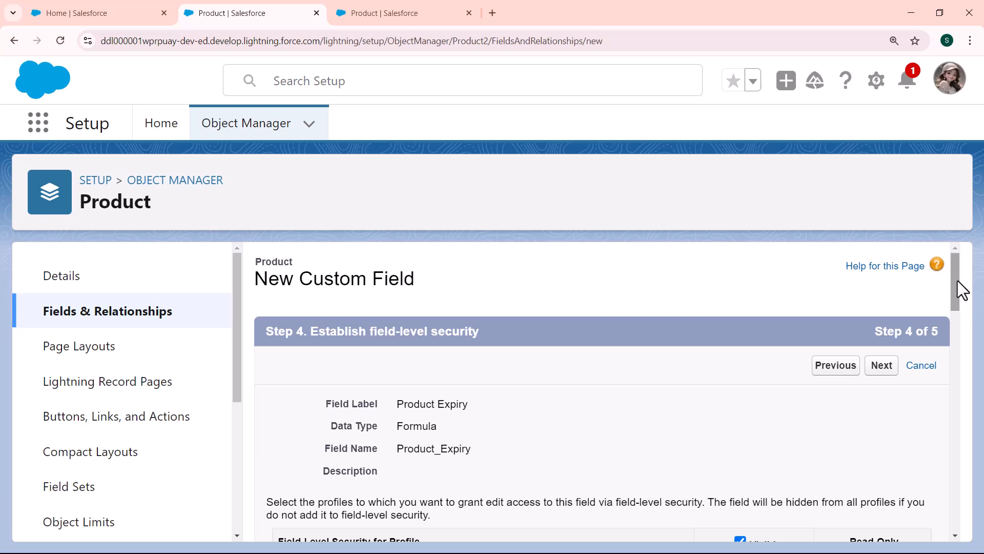
left_click(880, 366)
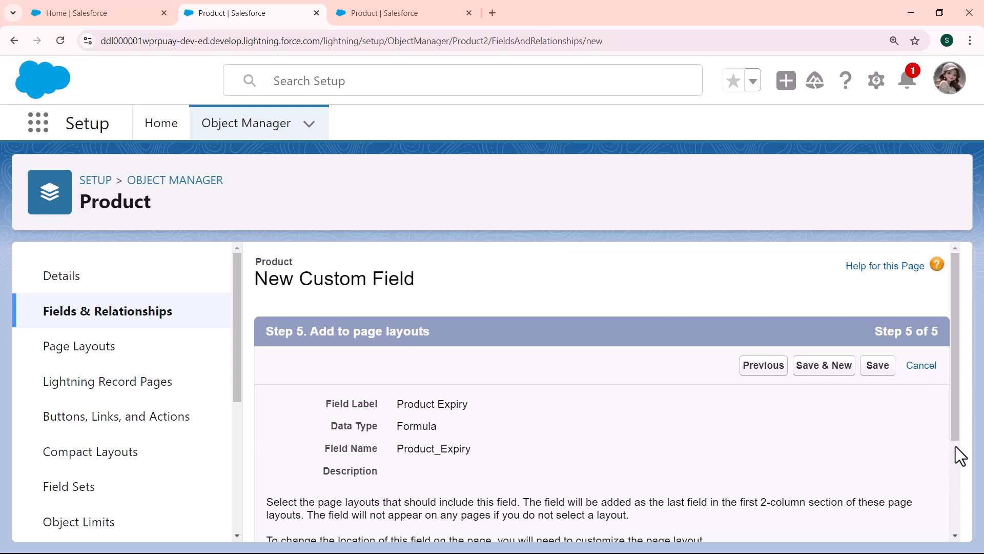
Save Product Expiry with Product Layout checked, returning to the 20-item field list.
left_click_drag(955, 426, 955, 484)
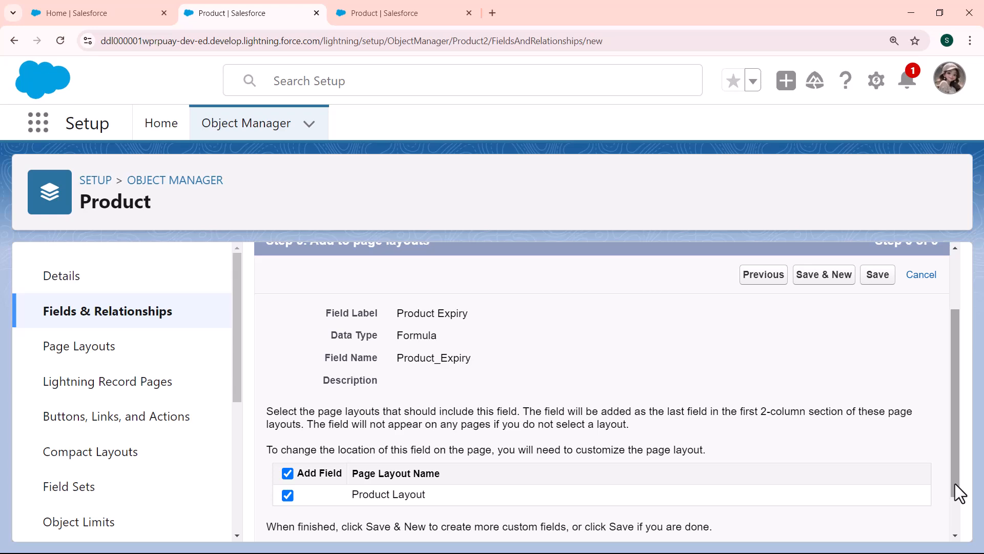
left_click(866, 277)
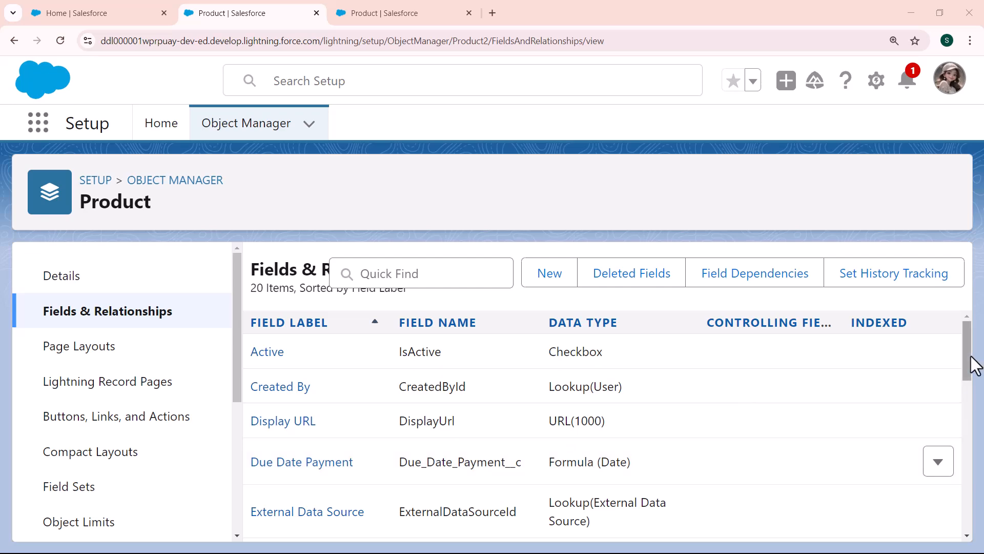
Check Product Expiry is listed as Formula (Date), then open Products via App Launcher search 'produ'.
left_click_drag(974, 365, 964, 446)
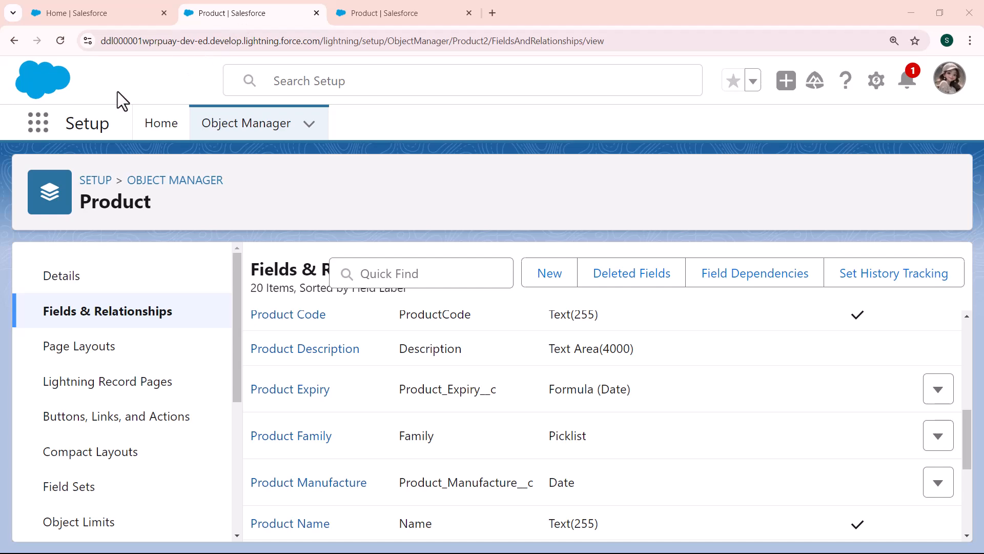
left_click(44, 131)
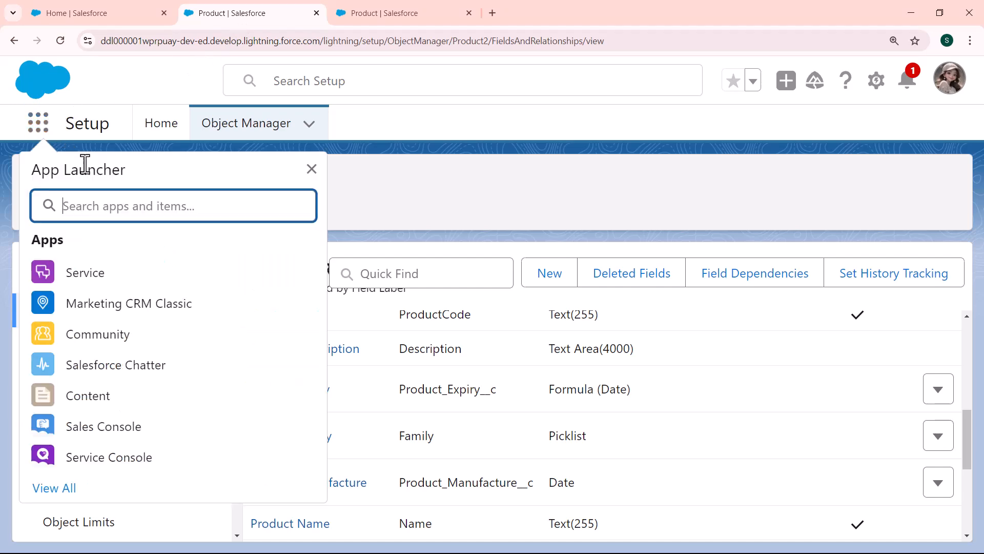
type("produ")
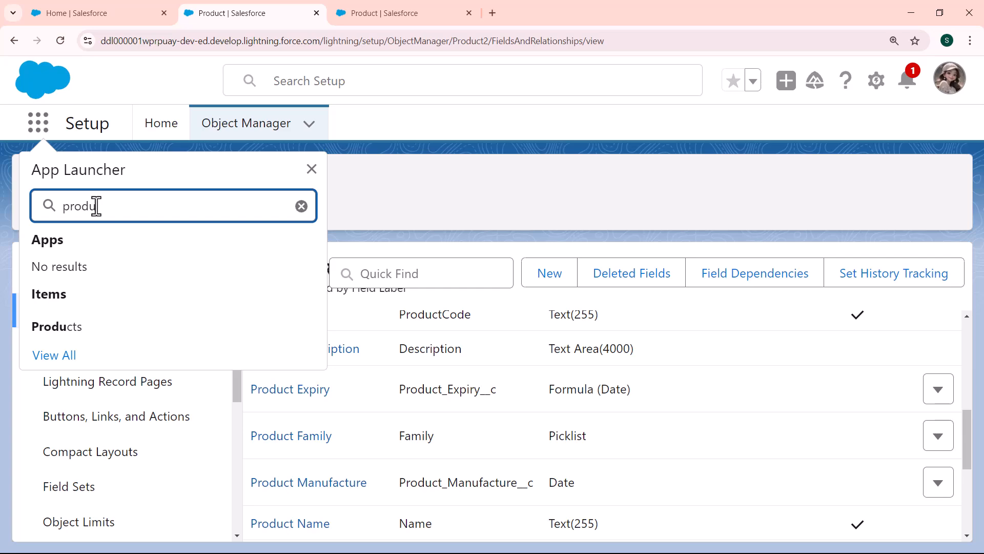
left_click(61, 334)
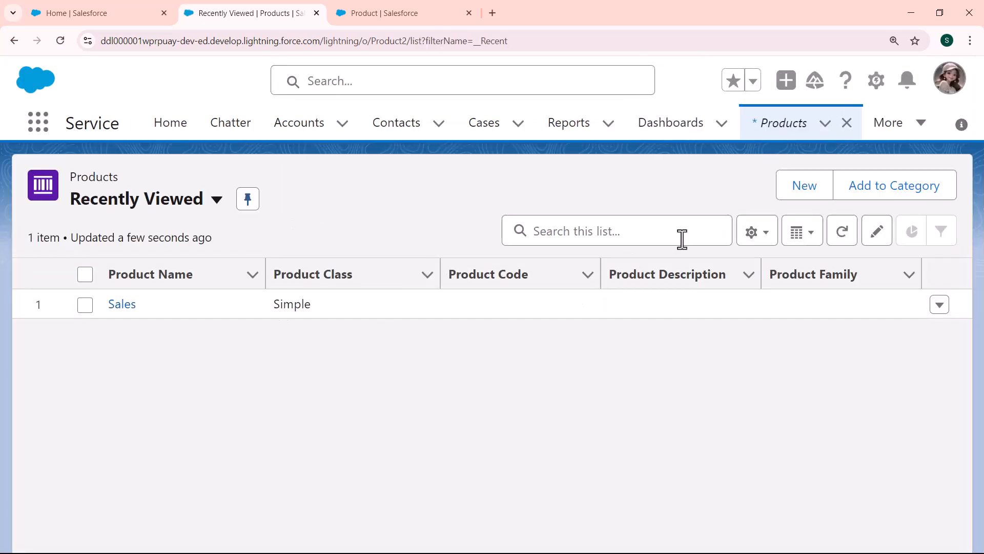
Create a product with a name, code 538ns, purchase date 19/08/2024 and manufacture date 20/08/2024.
left_click(810, 190)
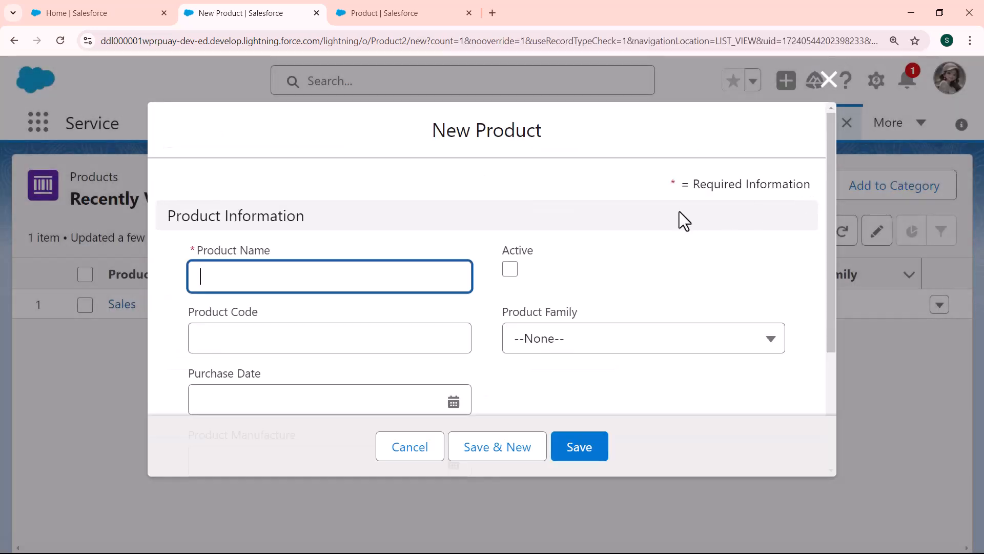
left_click(426, 277)
type("L")
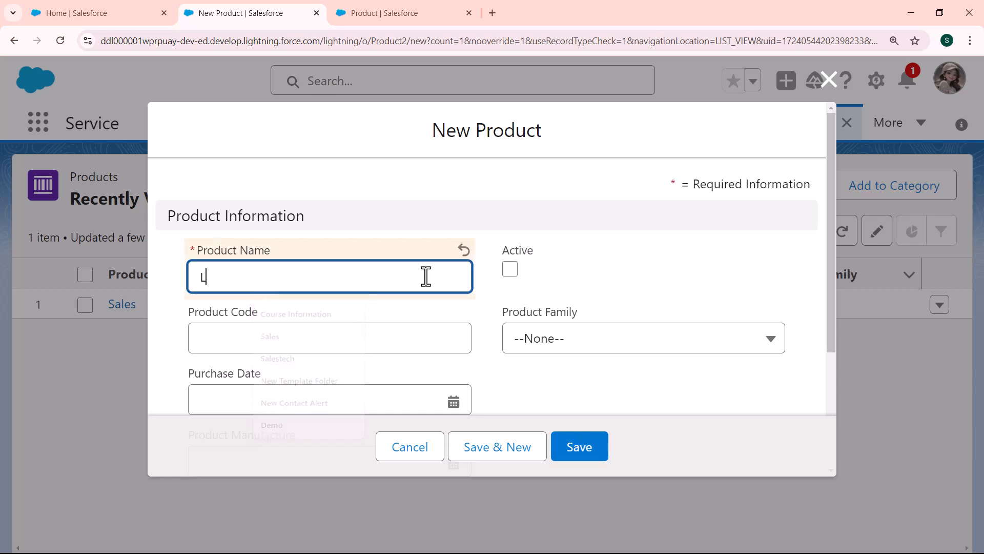
type("iza Jone")
left_click(369, 348)
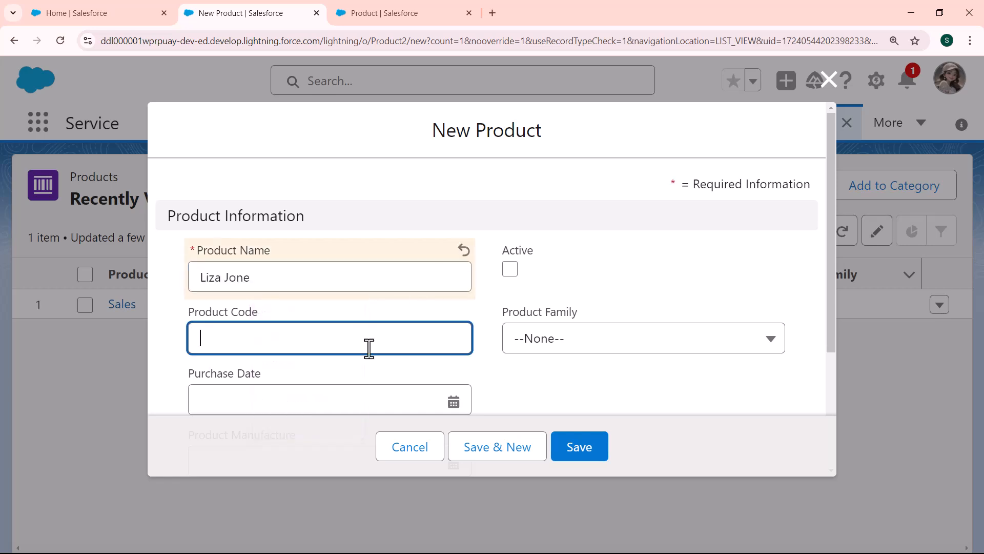
type("538ns")
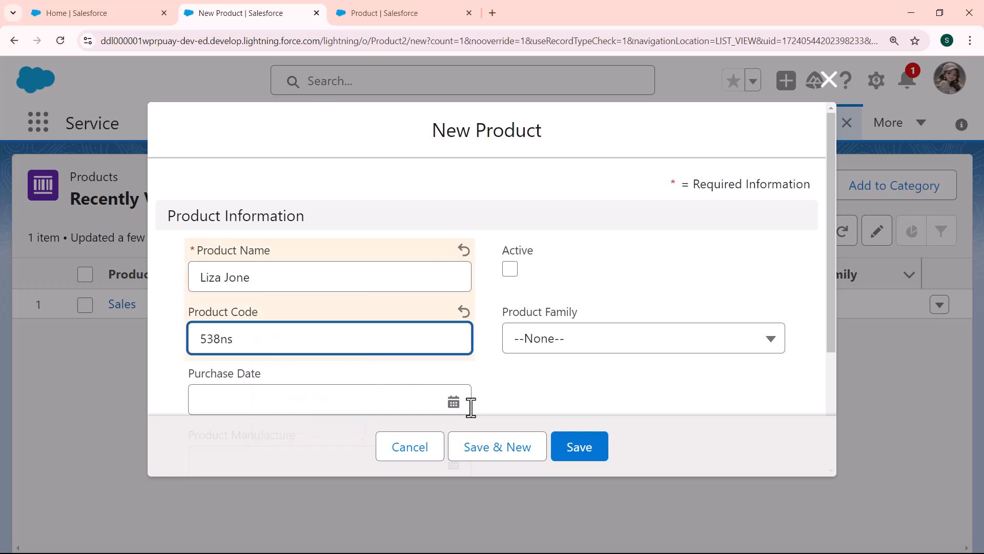
left_click_drag(829, 287, 833, 372)
left_click(449, 268)
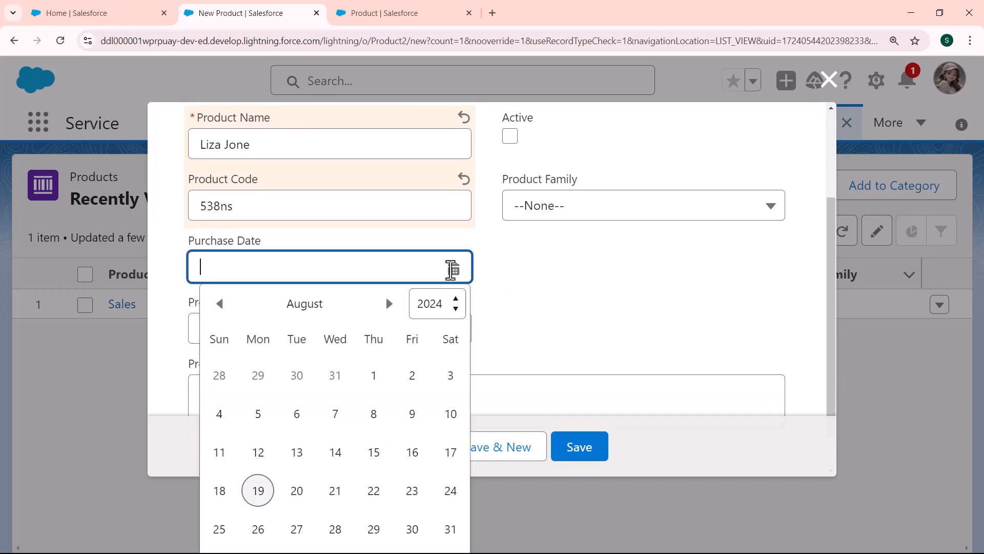
left_click(259, 491)
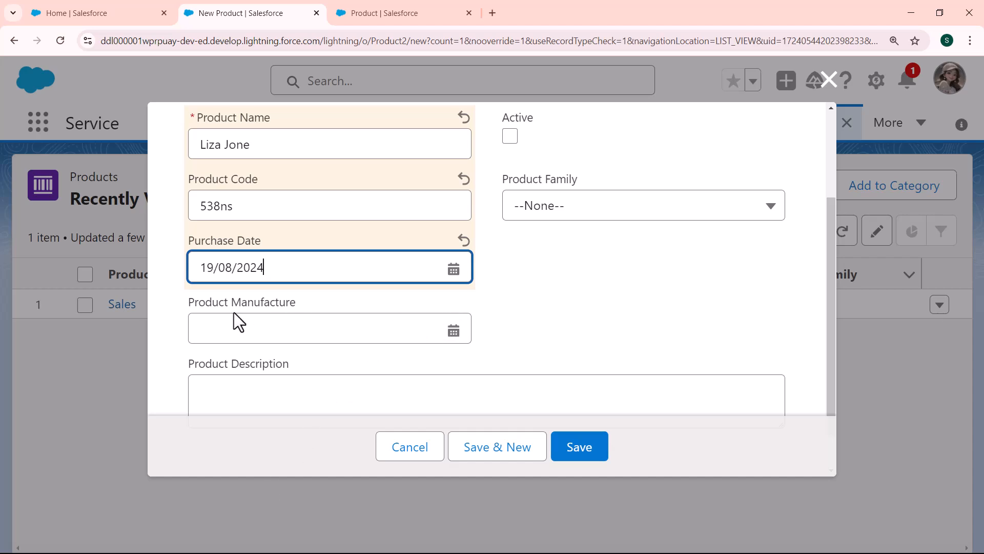
left_click(453, 328)
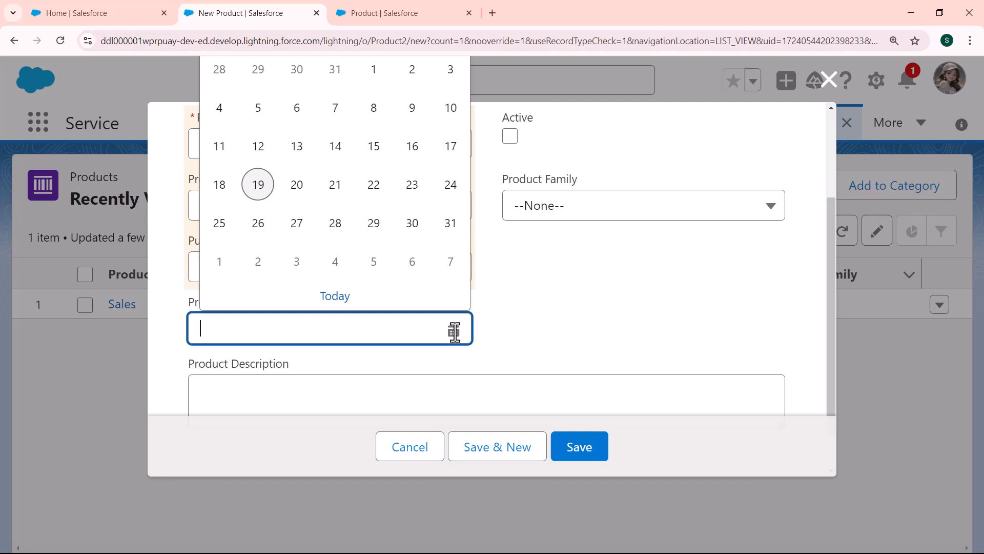
left_click(300, 186)
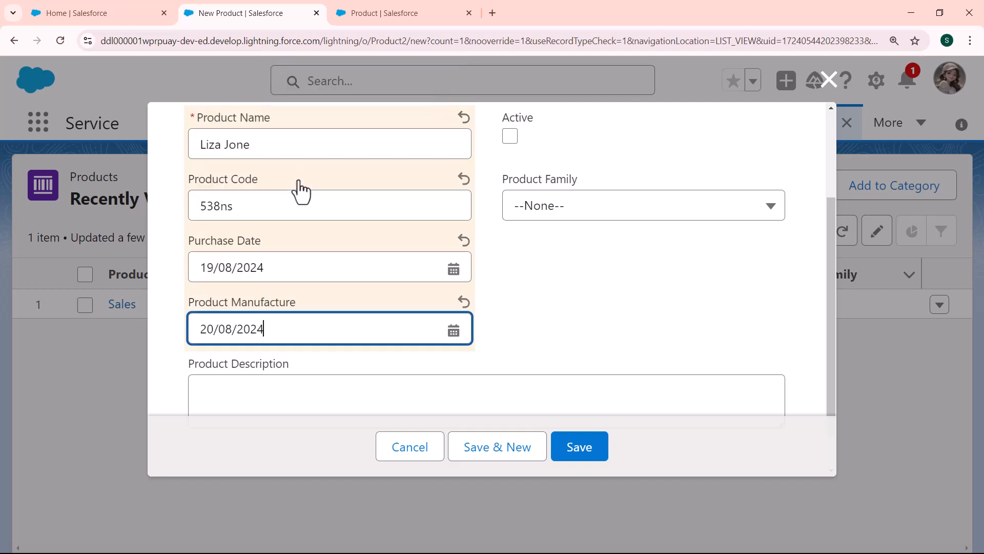
left_click(578, 450)
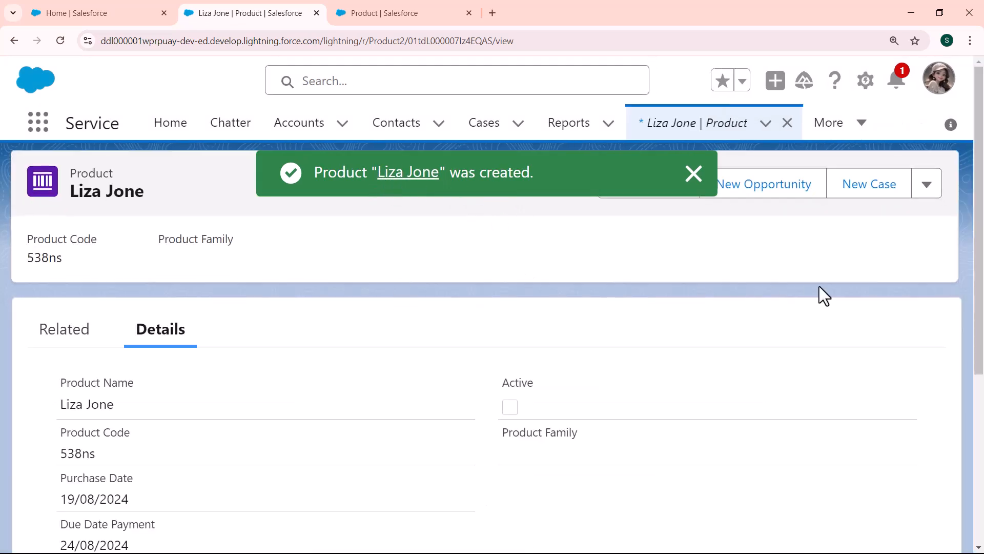
Compare the product's 20/08/2024 manufacture date with its computed 20/08/2025 Product Expiry.
scroll(982, 284, "down", 3)
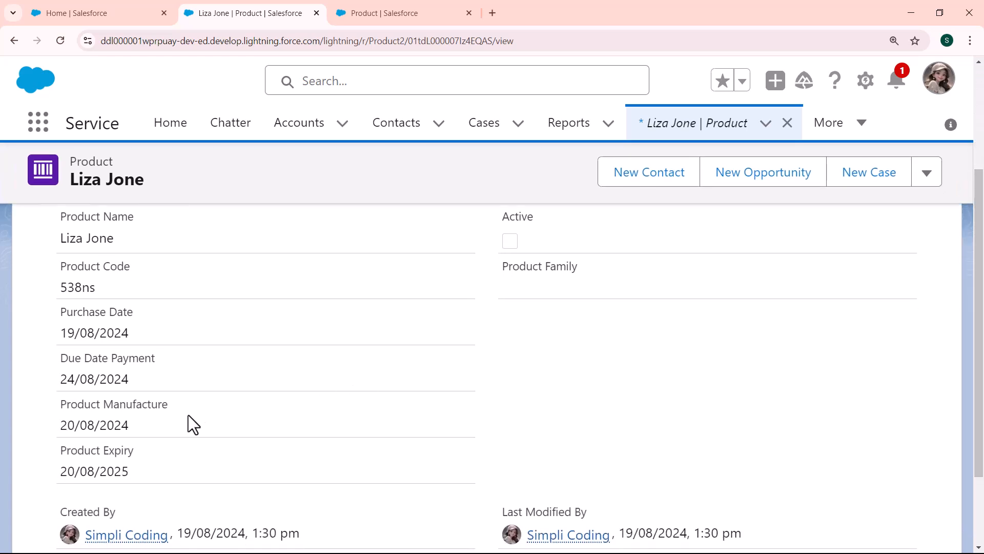
left_click_drag(140, 429, 41, 420)
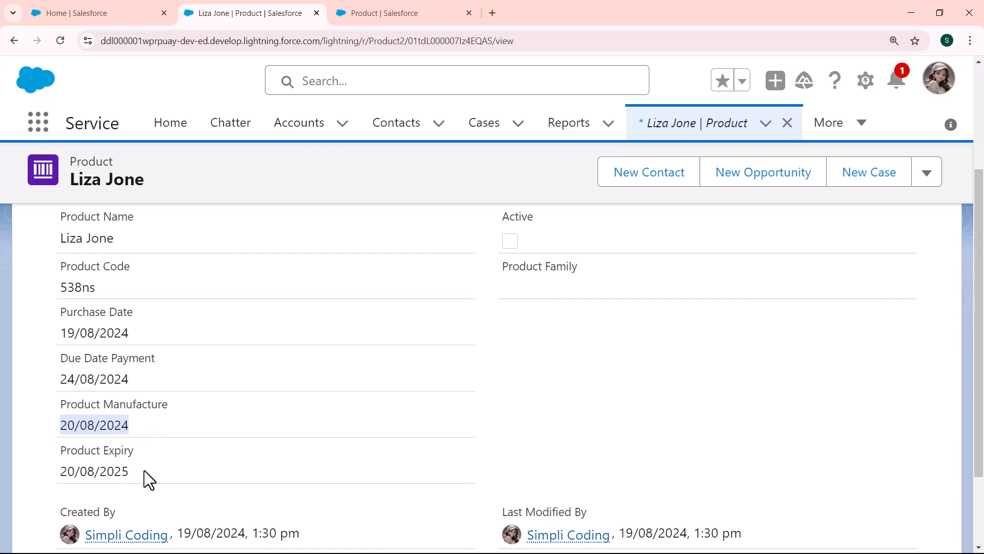
left_click_drag(142, 468, 60, 471)
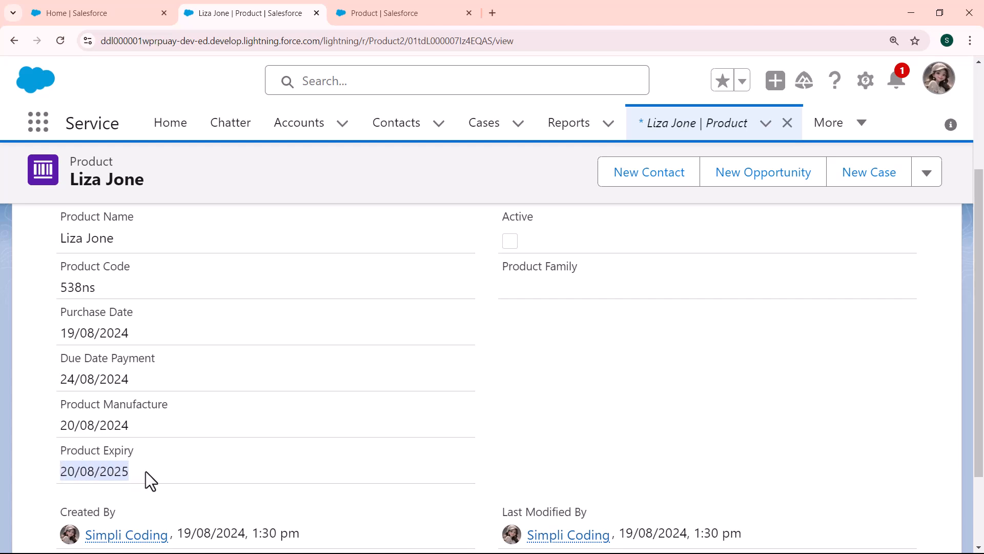